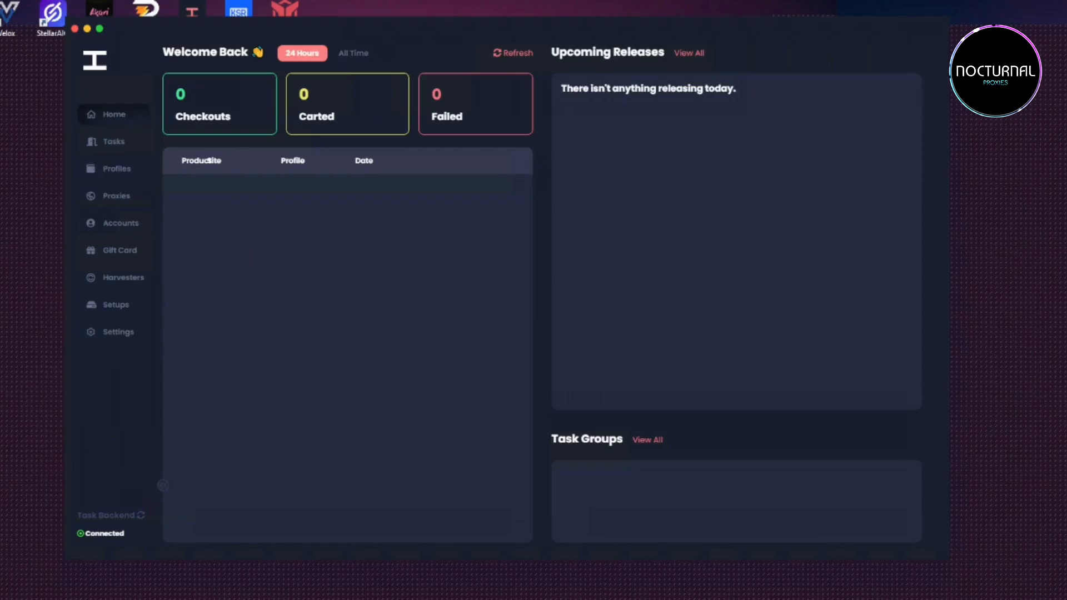
# - Open the Accounts page and check the site choices for the account list
pyautogui.click(138, 222)
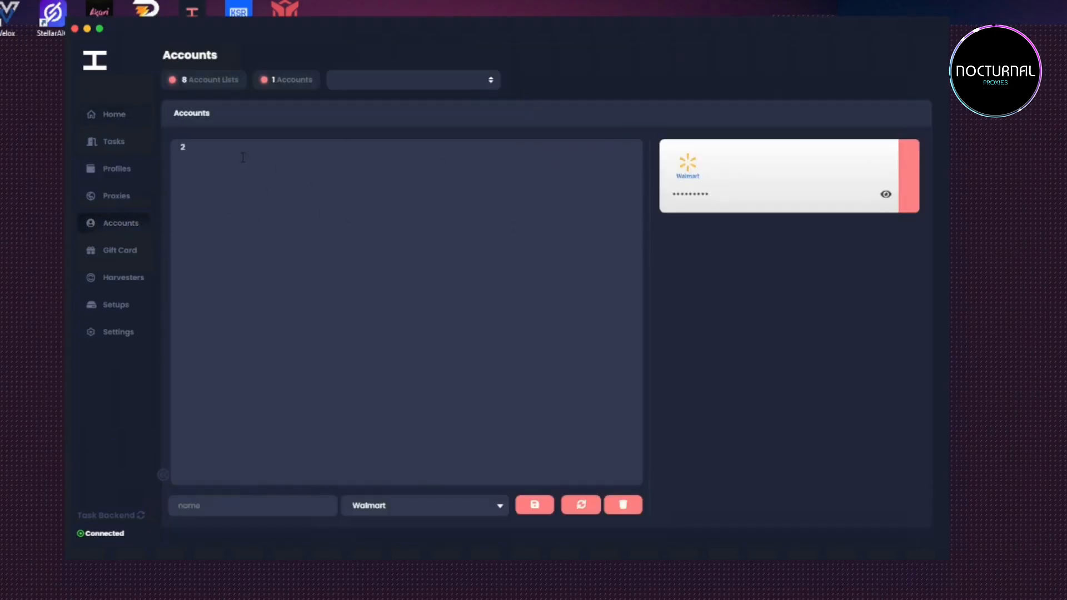
pyautogui.hotkey('ctrl', 'a')
pyautogui.click(396, 507)
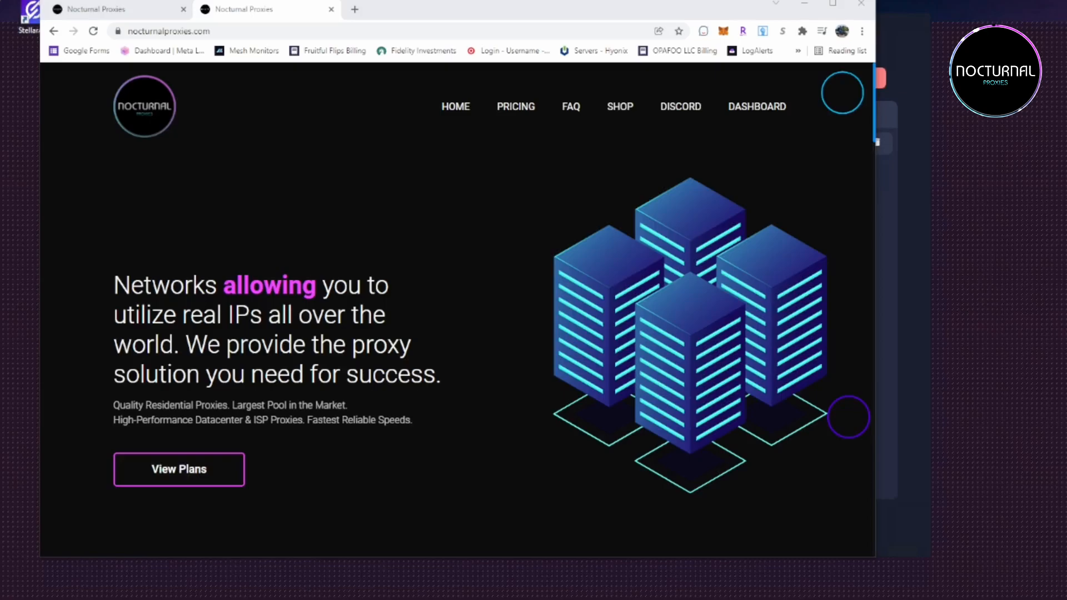
# - Switch to the Nocturnal Proxies website and compare its Residential I, Residential II and Datacenter & ISP plans
pyautogui.scroll(-10, 414, 392)
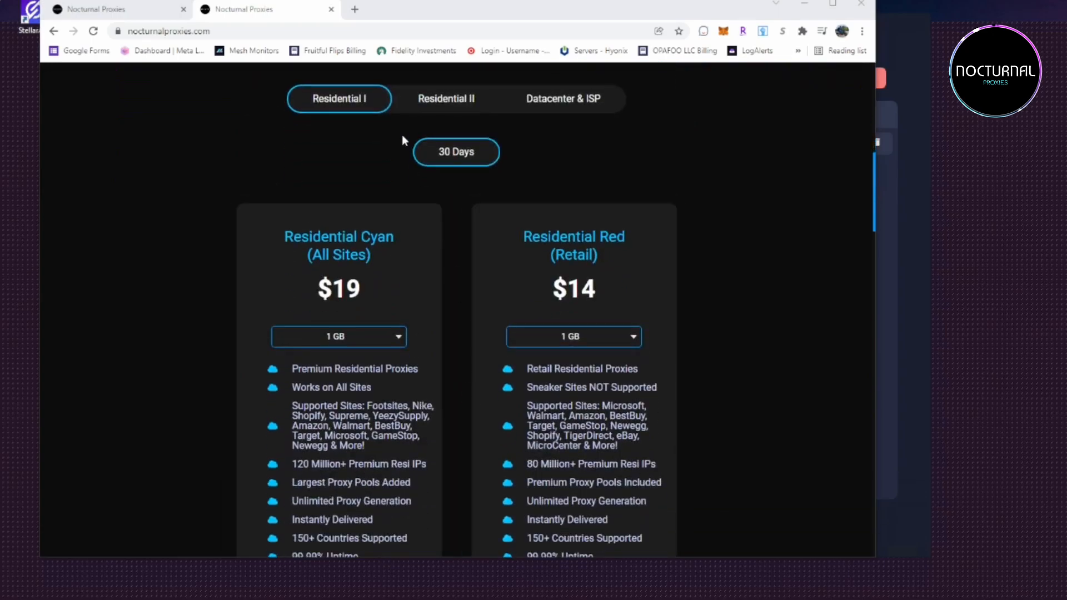
pyautogui.click(457, 104)
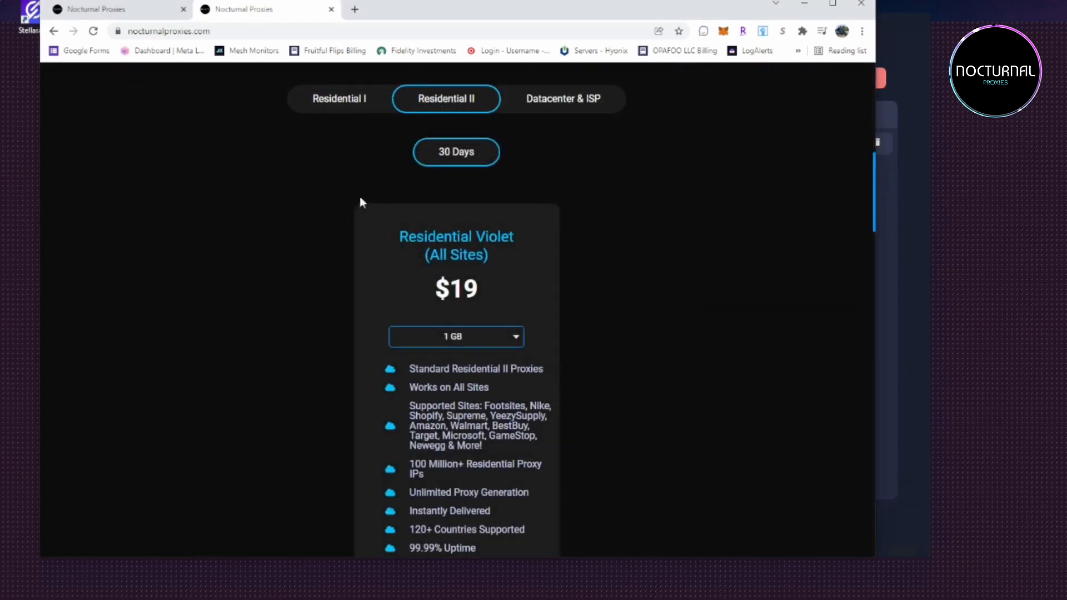
pyautogui.click(572, 100)
pyautogui.click(442, 107)
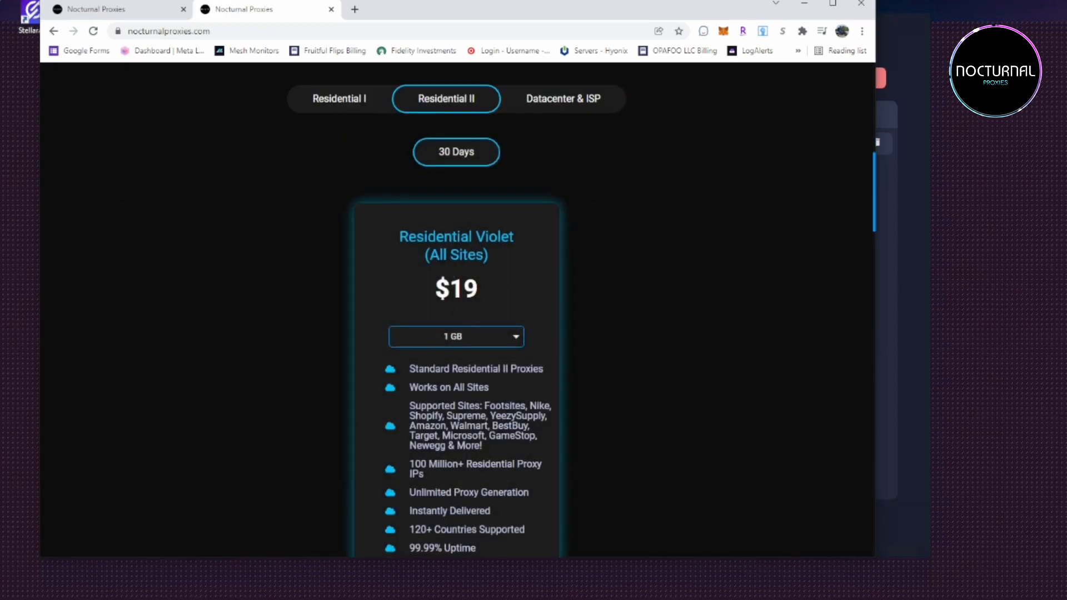
# - Return to Hayha AIO and review the proxy list entry area and the billing and card form for profiles
pyautogui.click(98, 14)
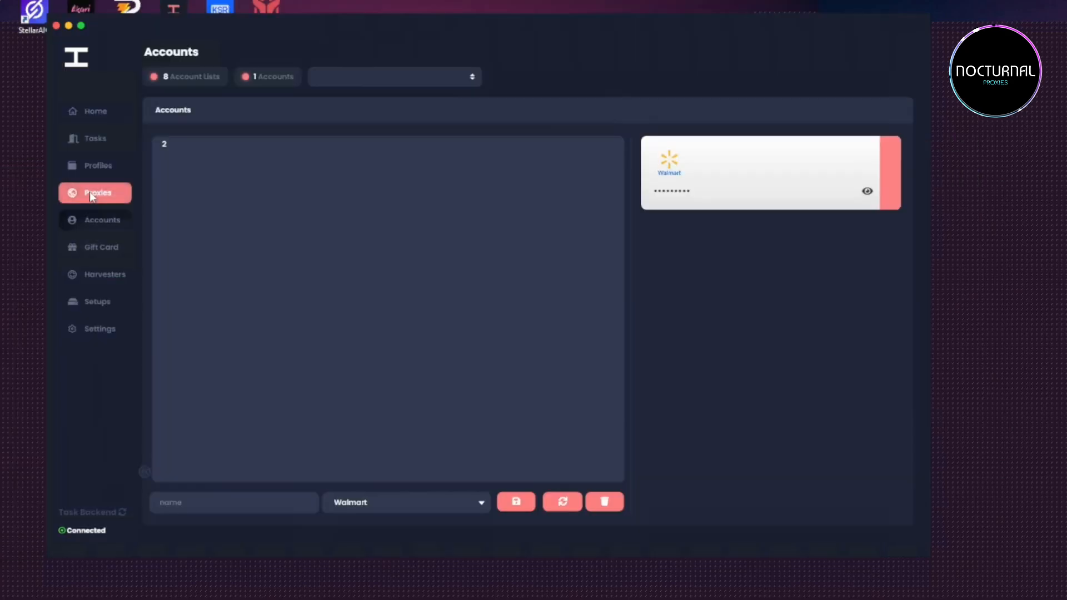
pyautogui.click(95, 193)
pyautogui.click(224, 242)
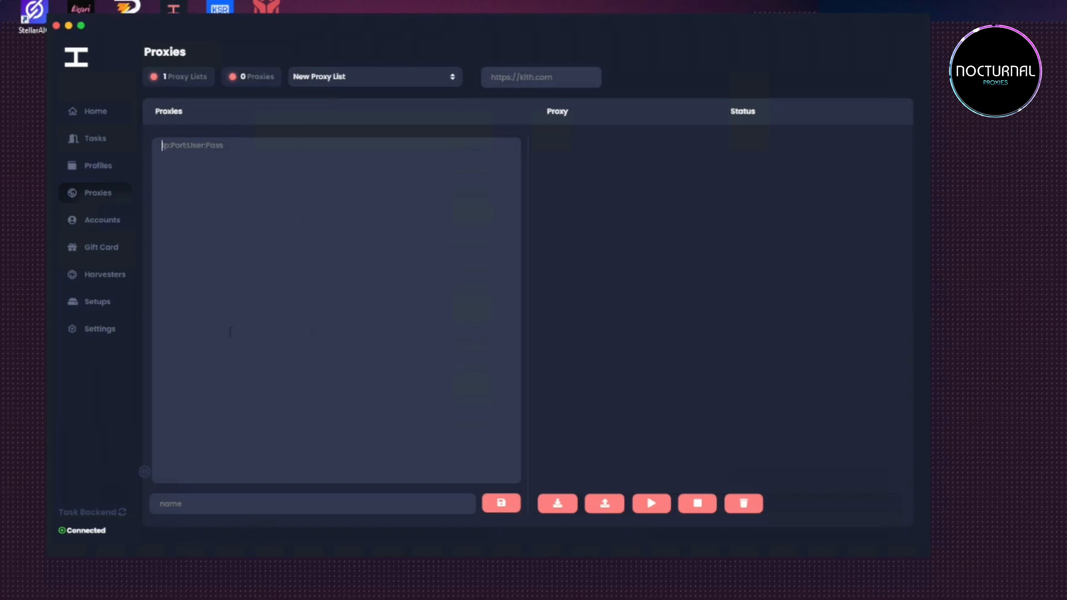
pyautogui.click(105, 169)
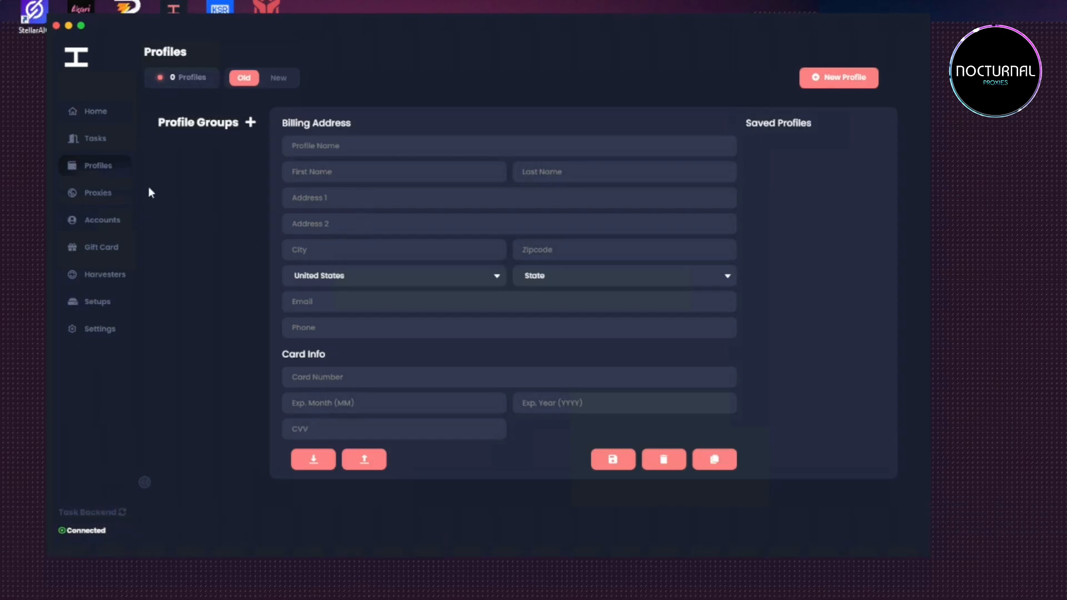
# - Create a new task group and start a Walmart task in it under Other Sites
pyautogui.click(86, 143)
pyautogui.click(191, 134)
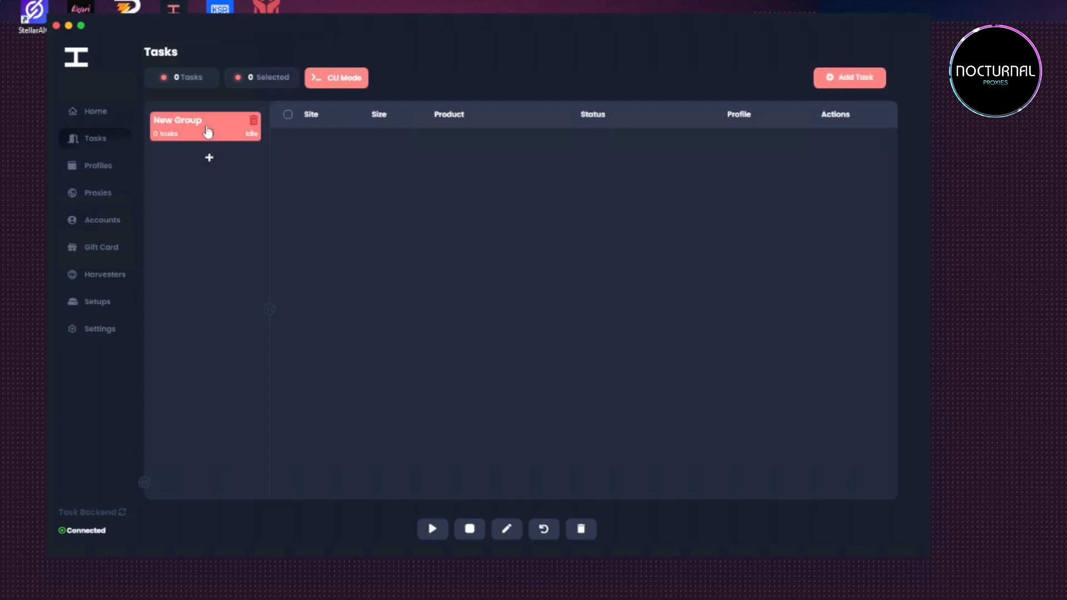
pyautogui.click(833, 78)
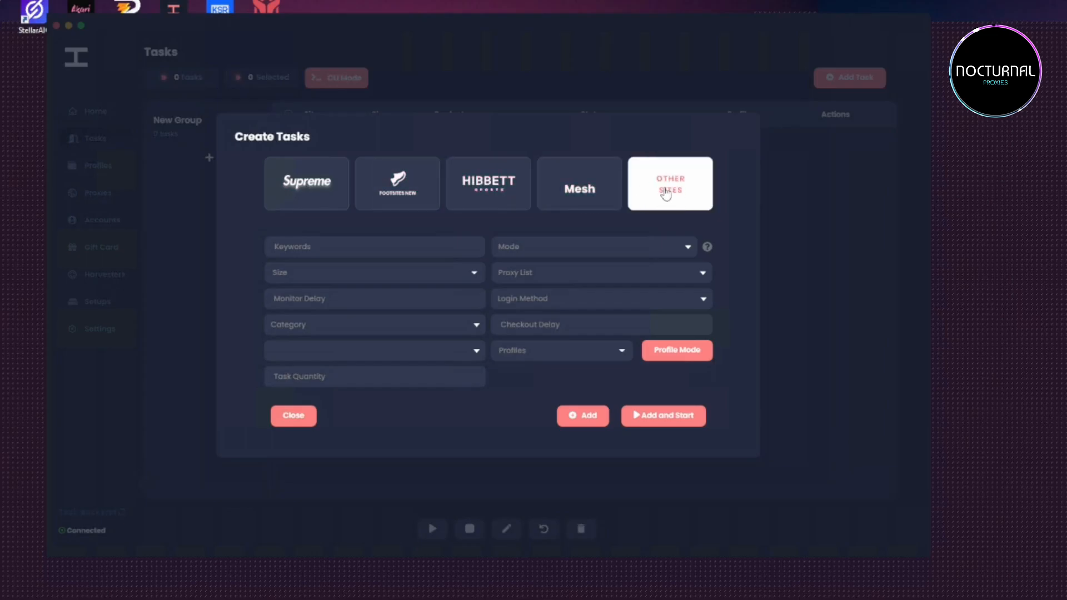
pyautogui.click(666, 193)
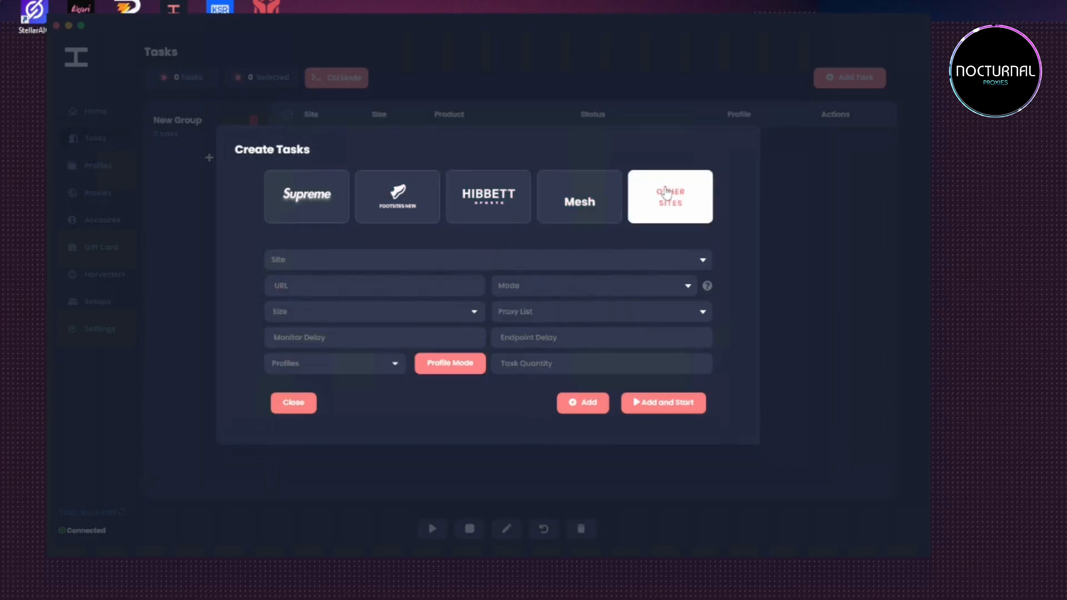
pyautogui.click(320, 267)
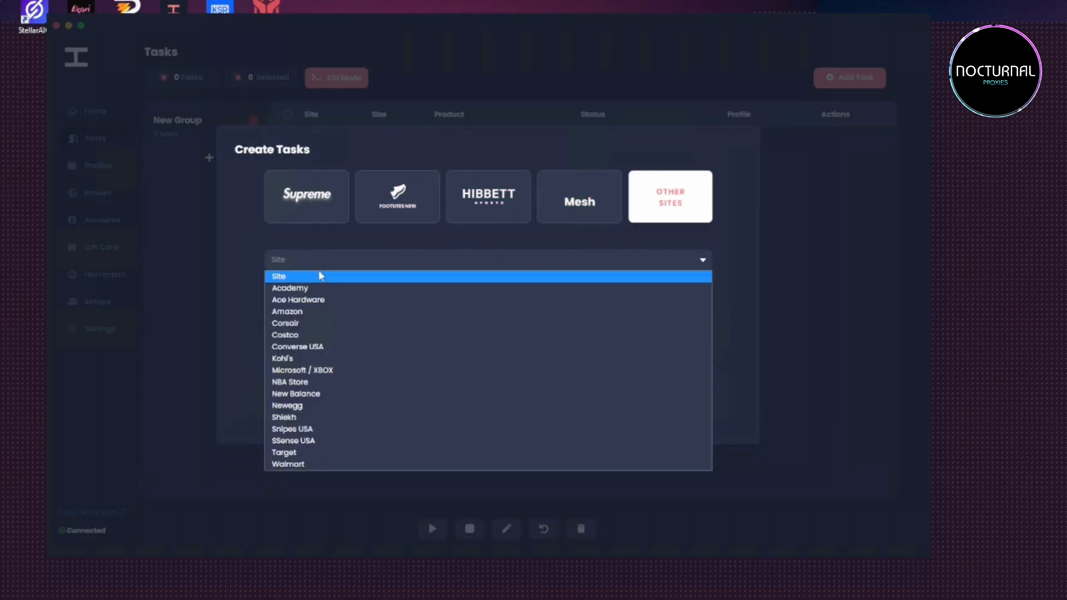
pyautogui.click(319, 466)
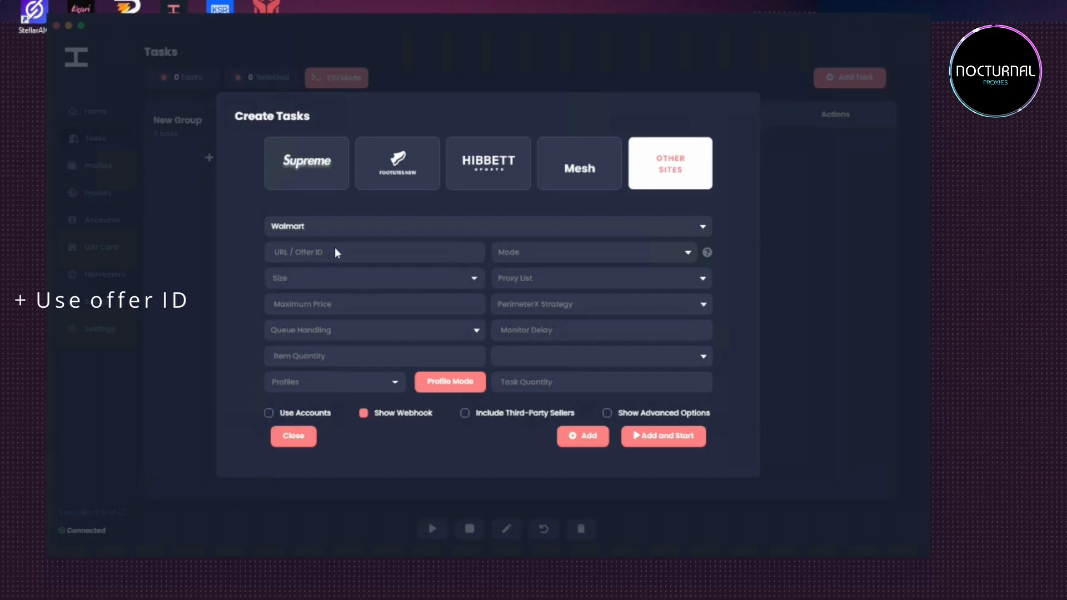
# - Set the Walmart task's mode to Experimental and size to Random, leaving the proxy list unassigned
pyautogui.click(524, 251)
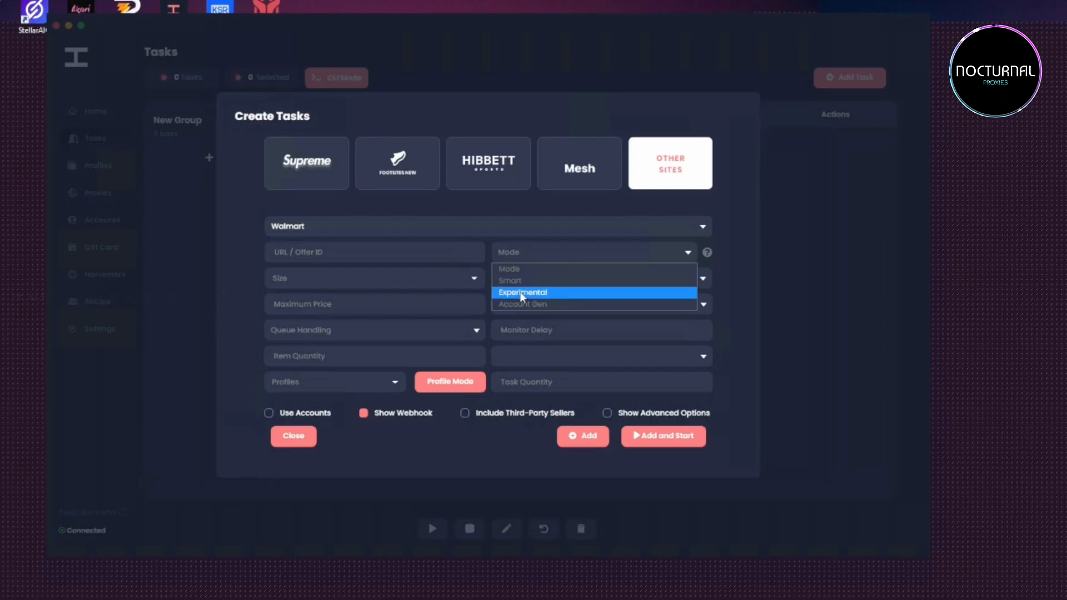
pyautogui.click(526, 293)
pyautogui.click(290, 279)
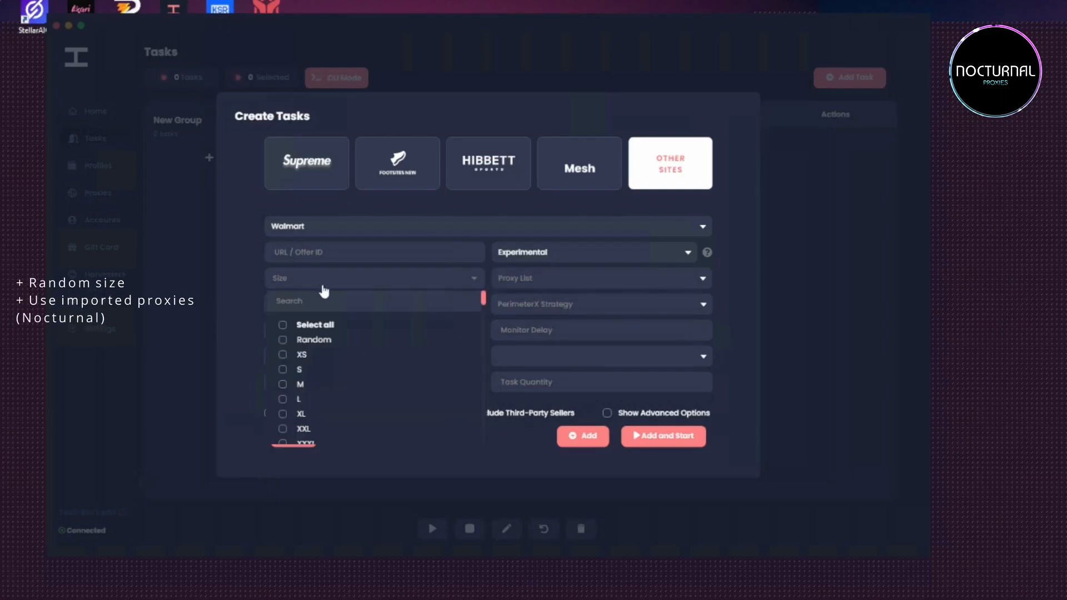
pyautogui.click(312, 340)
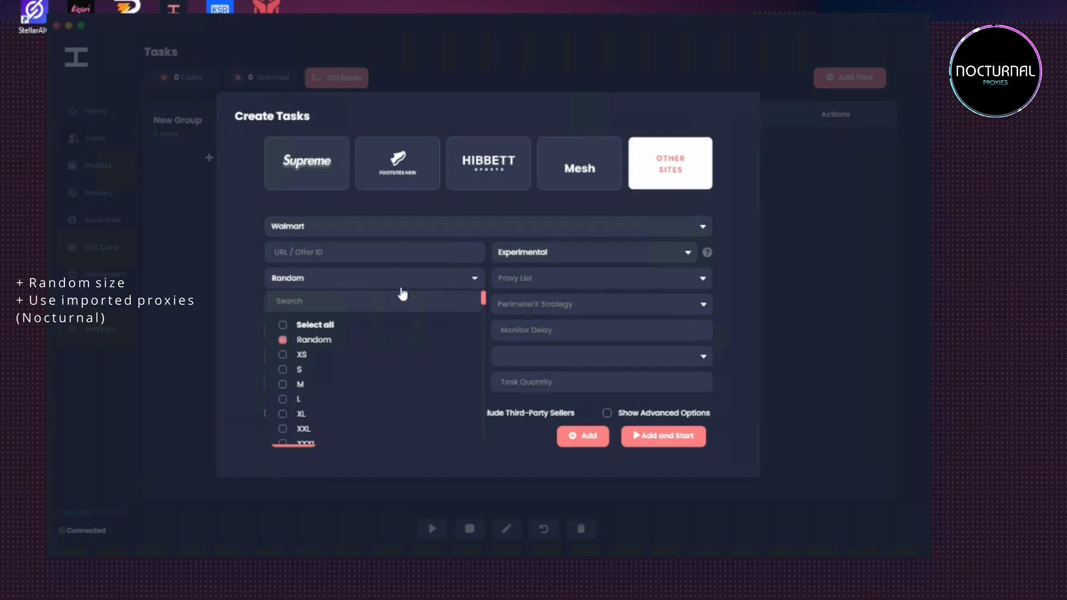
pyautogui.click(534, 285)
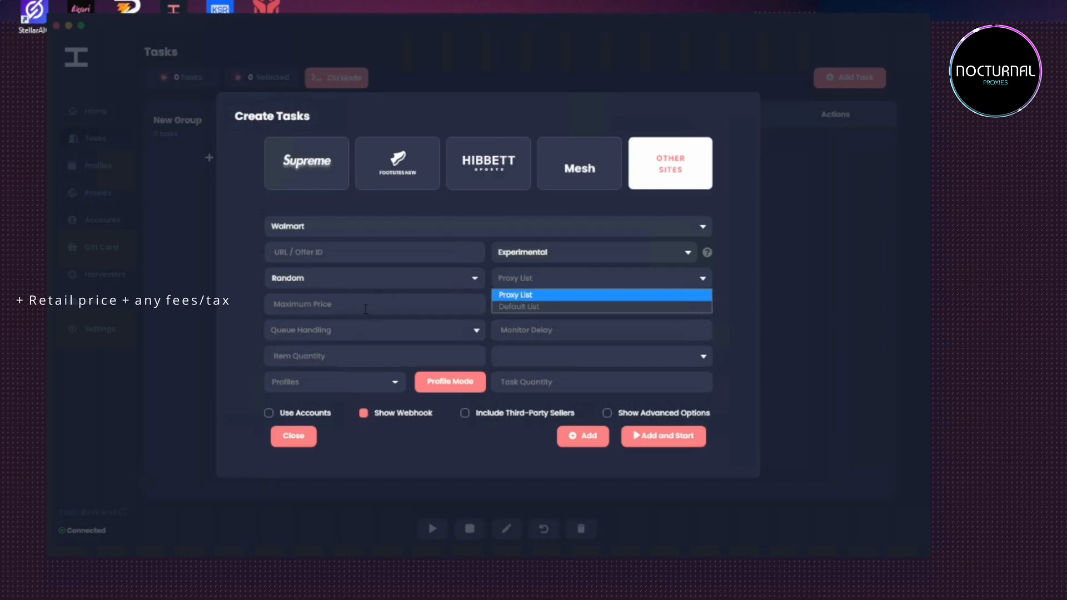
pyautogui.click(524, 295)
# - Set the Walmart task's maximum price to 550, queue handling to Queue 1, monitor delay to 4500 and item quantity to 1
pyautogui.click(366, 310)
pyautogui.write('550')
pyautogui.click(327, 332)
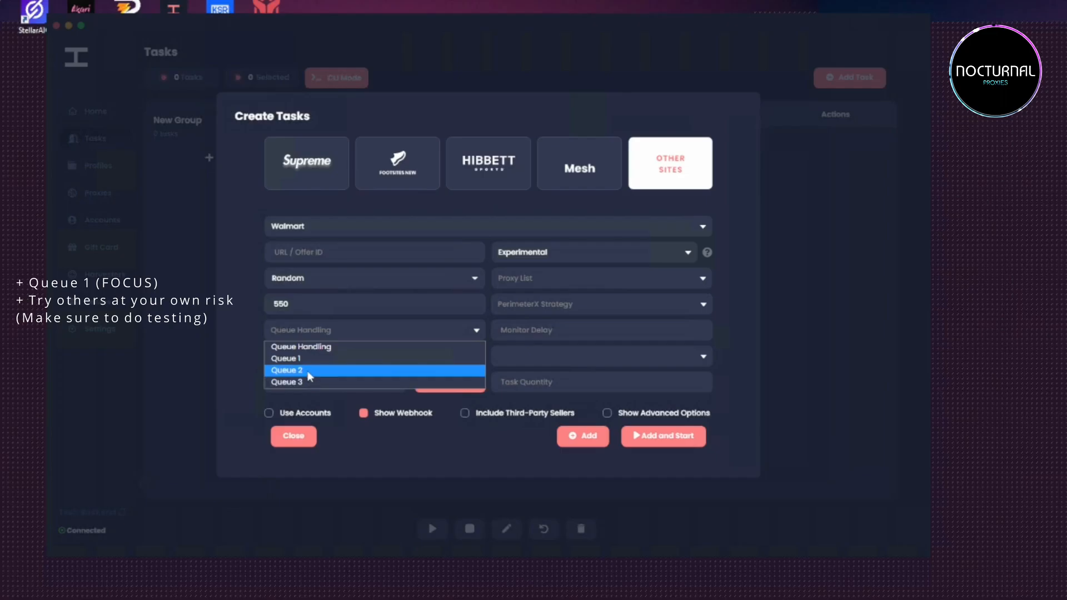
pyautogui.click(295, 358)
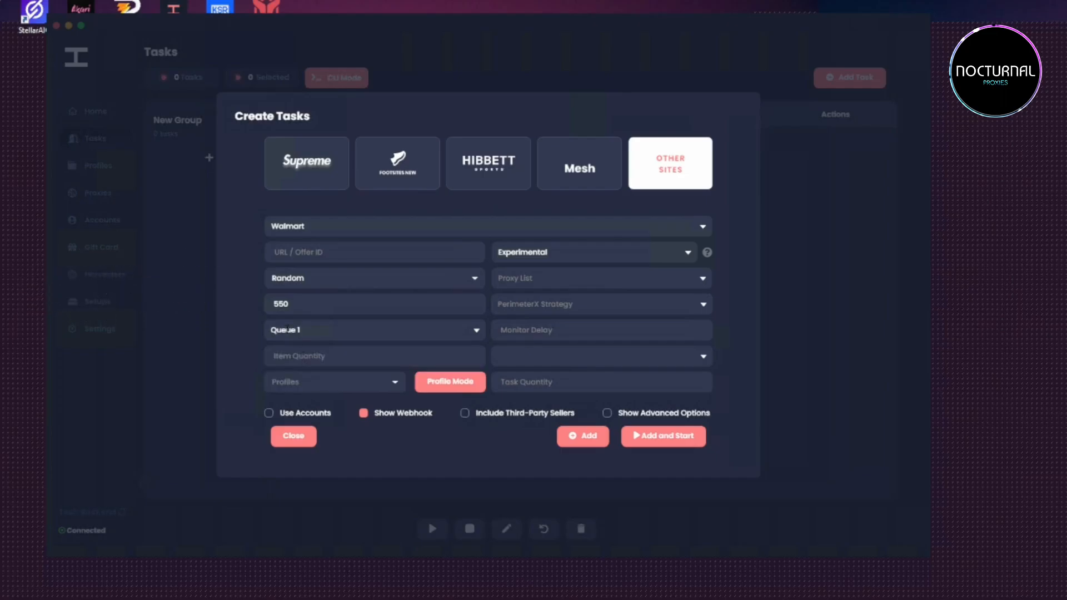
pyautogui.click(517, 329)
pyautogui.write('4500')
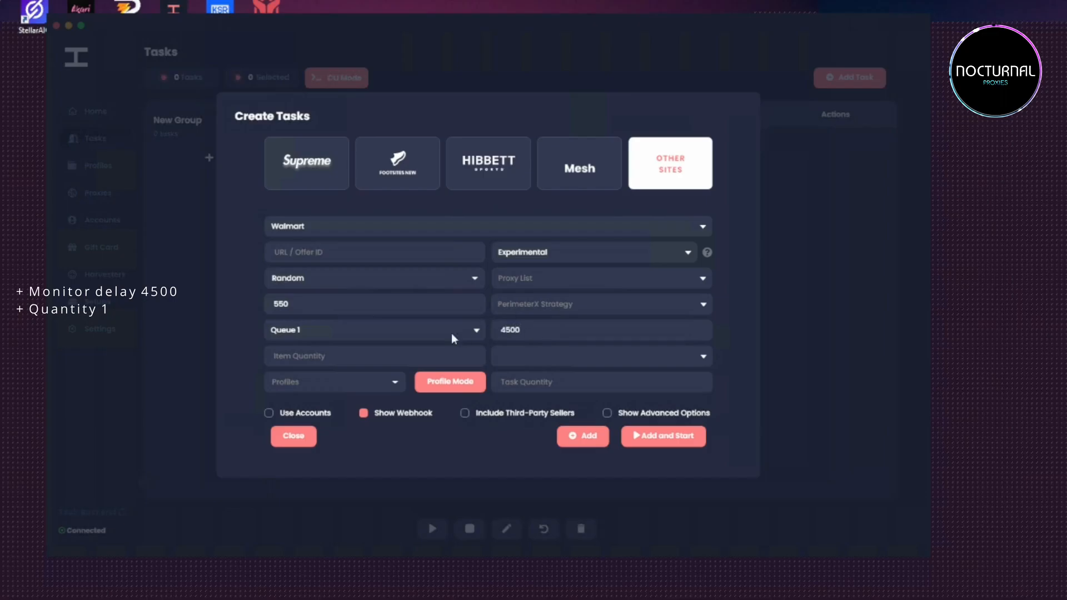
pyautogui.click(364, 351)
pyautogui.write('1')
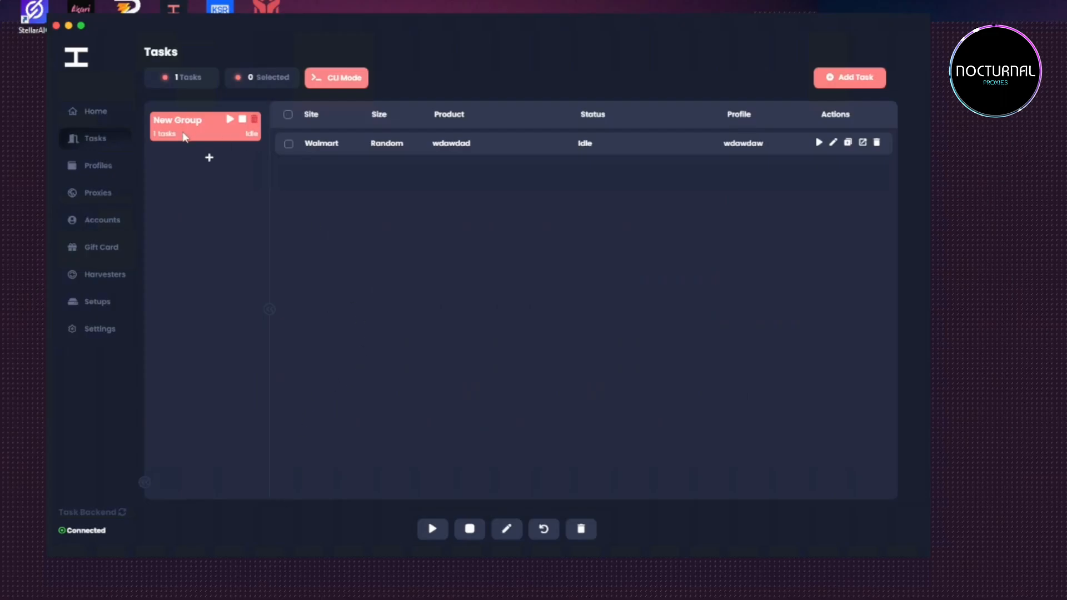
# - Launch CLI Mode for the task group containing the Walmart task
pyautogui.click(346, 79)
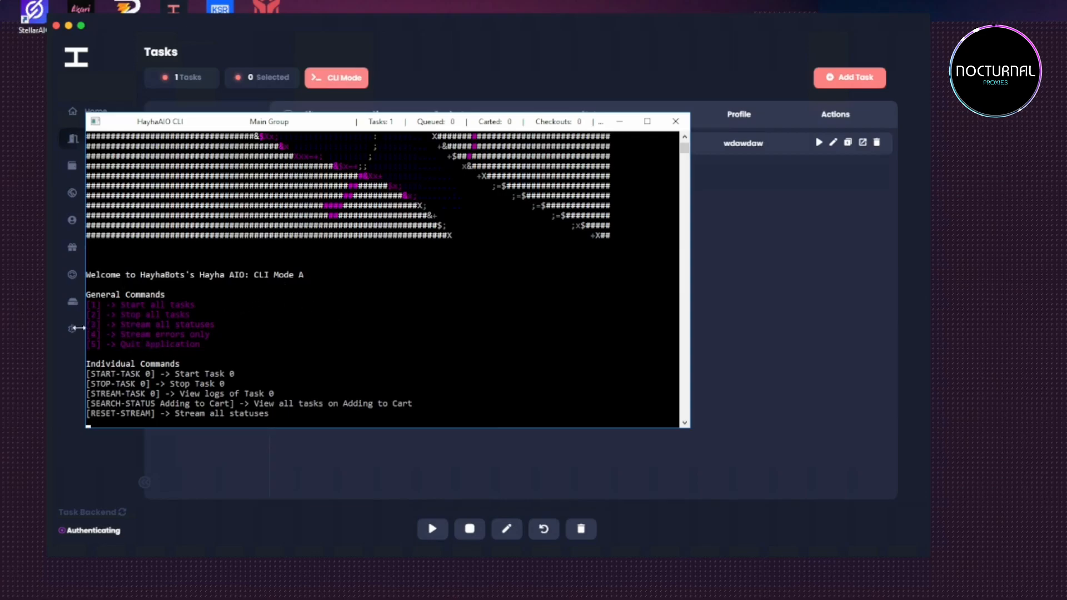
pyautogui.click(584, 63)
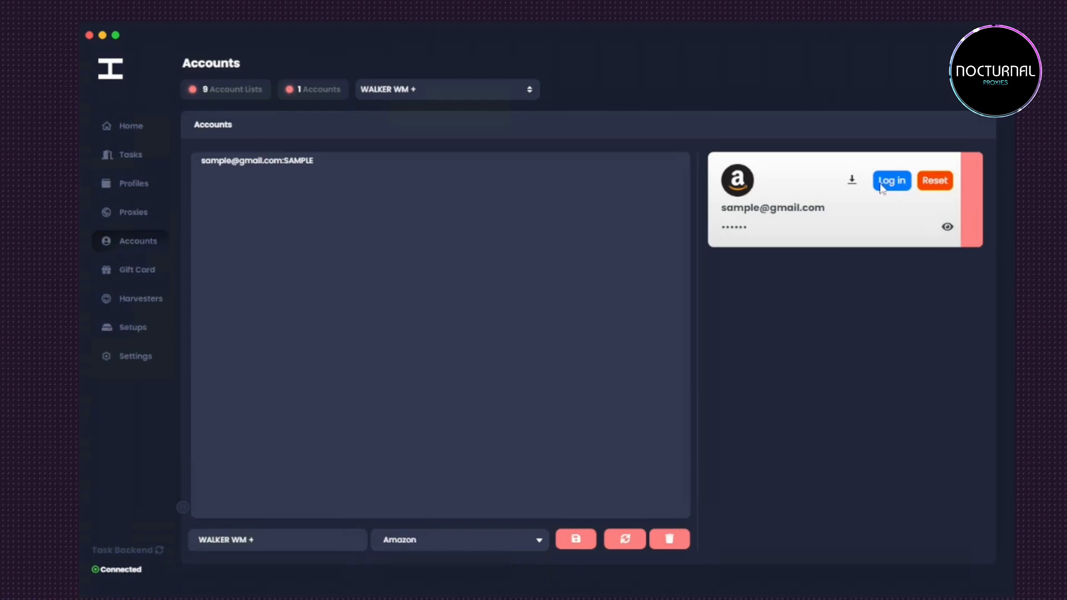
# - Start an Amazon task under Other Sites in the second, empty task group
pyautogui.click(146, 163)
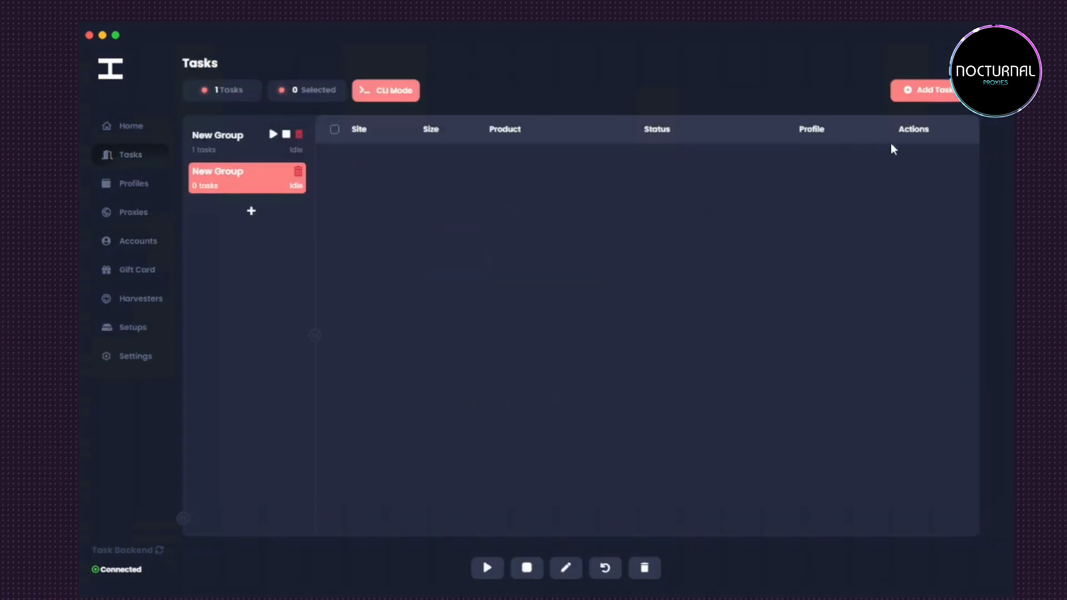
pyautogui.click(923, 99)
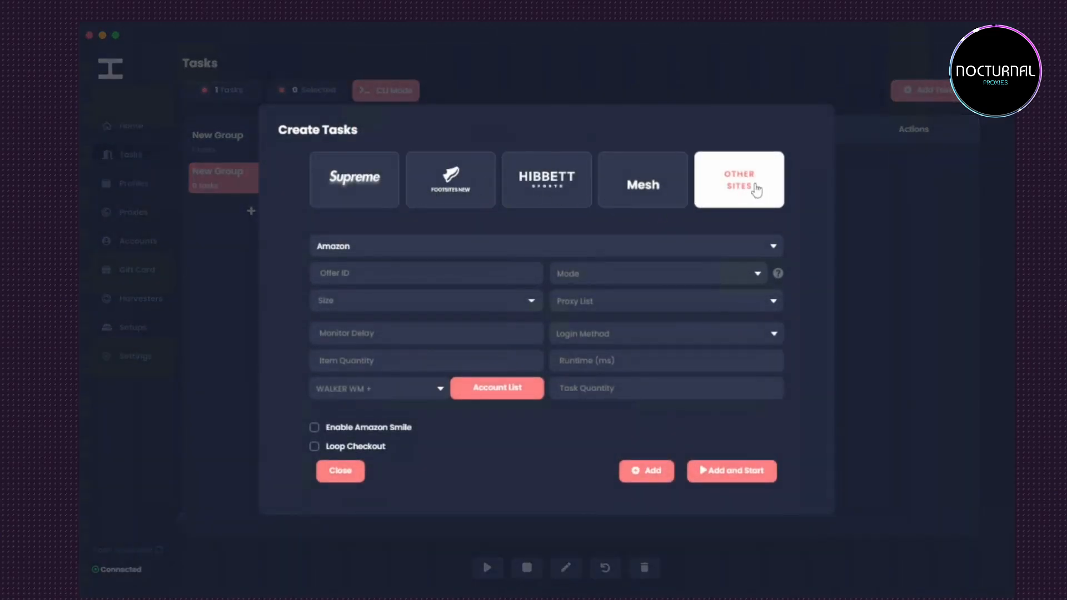
pyautogui.click(363, 253)
# - Set the Amazon task to Random size, Offer ID mode, Default List proxies, 2222 monitor delay and item quantity 1
pyautogui.click(339, 303)
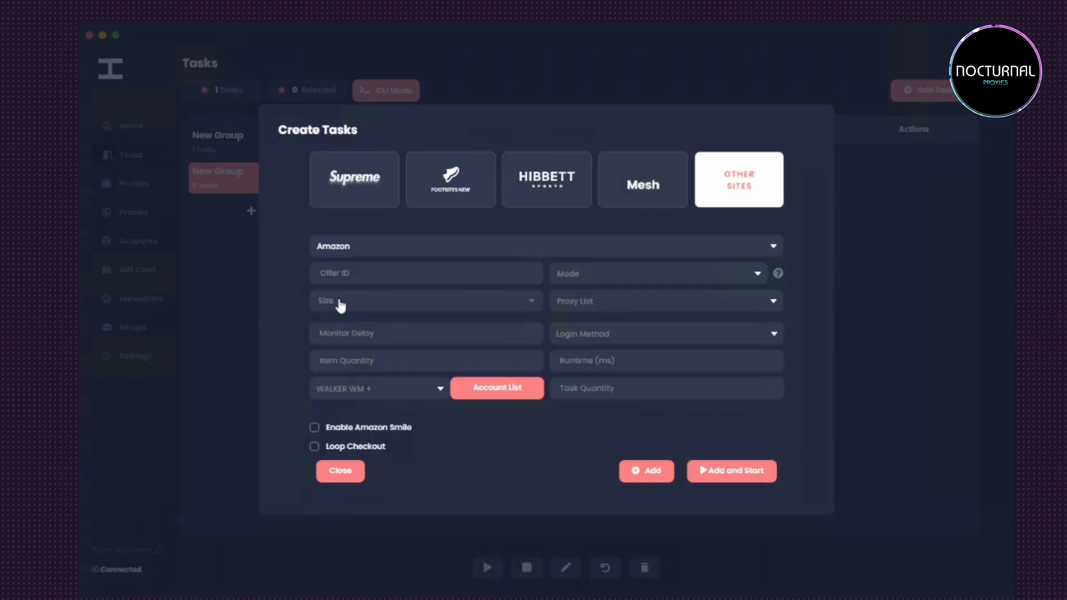
pyautogui.click(651, 276)
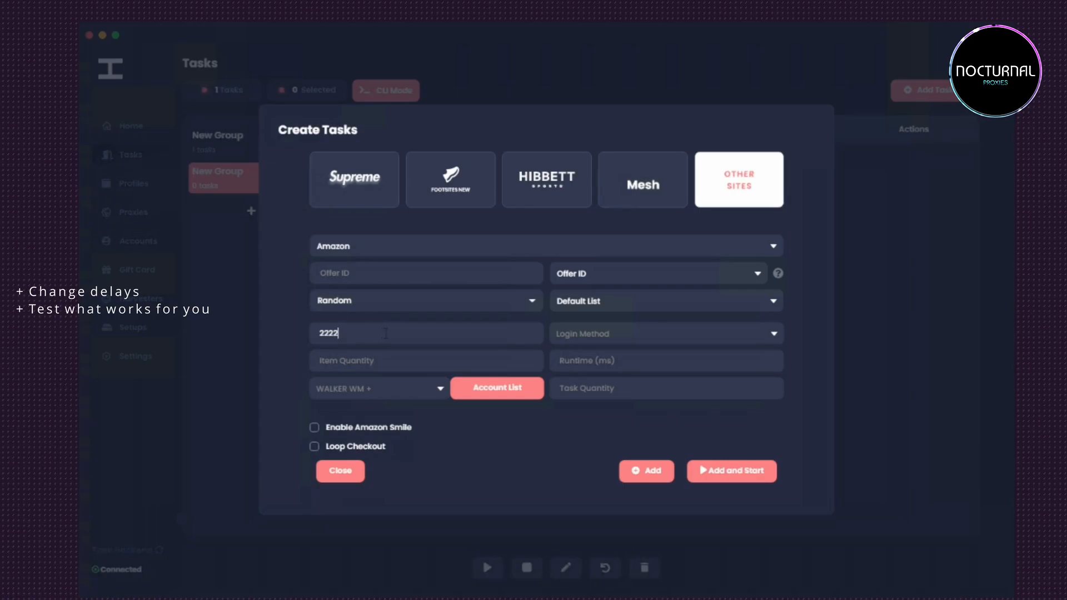
pyautogui.click(380, 364)
pyautogui.write('1')
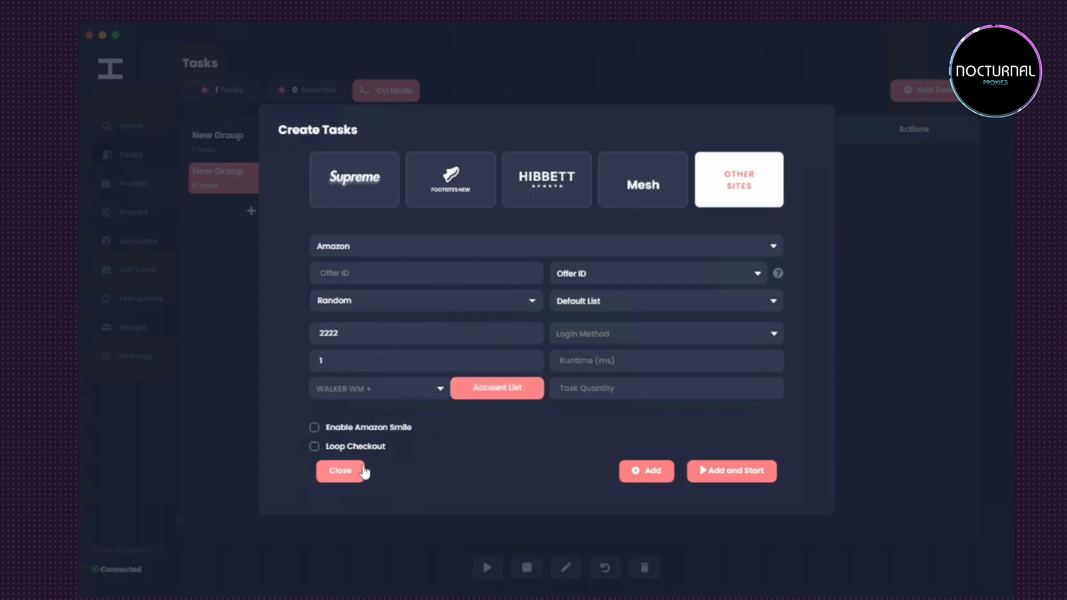
# - Enable Amazon Smile, set the runtime to 60000 ms and choose Session as the Amazon task's login method
pyautogui.click(328, 429)
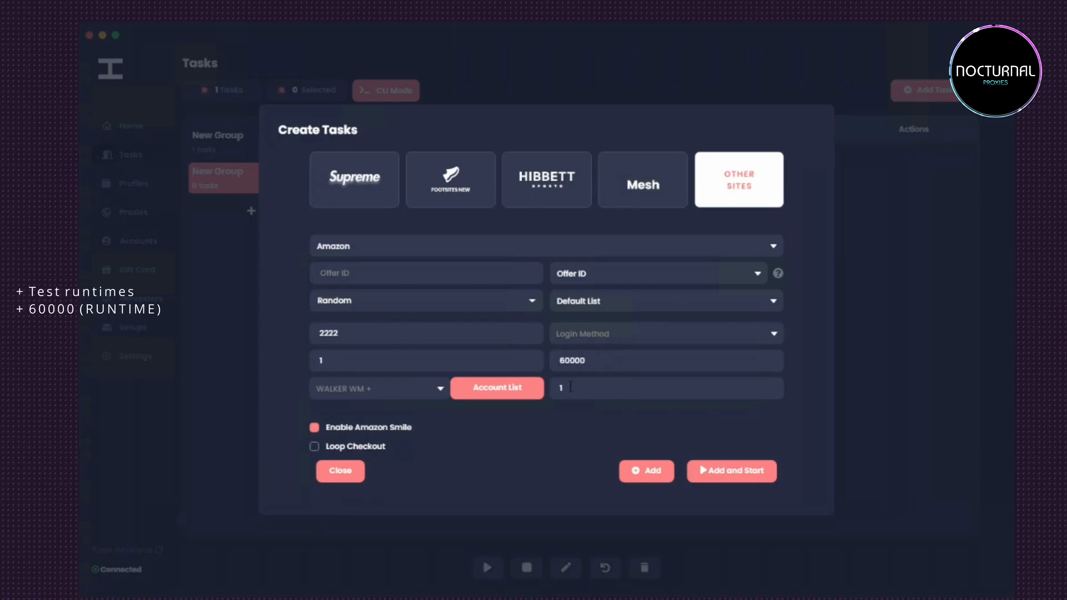
pyautogui.moveTo(587, 361); pyautogui.dragTo(551, 360)
pyautogui.press('BackSpace')
pyautogui.write('60000')
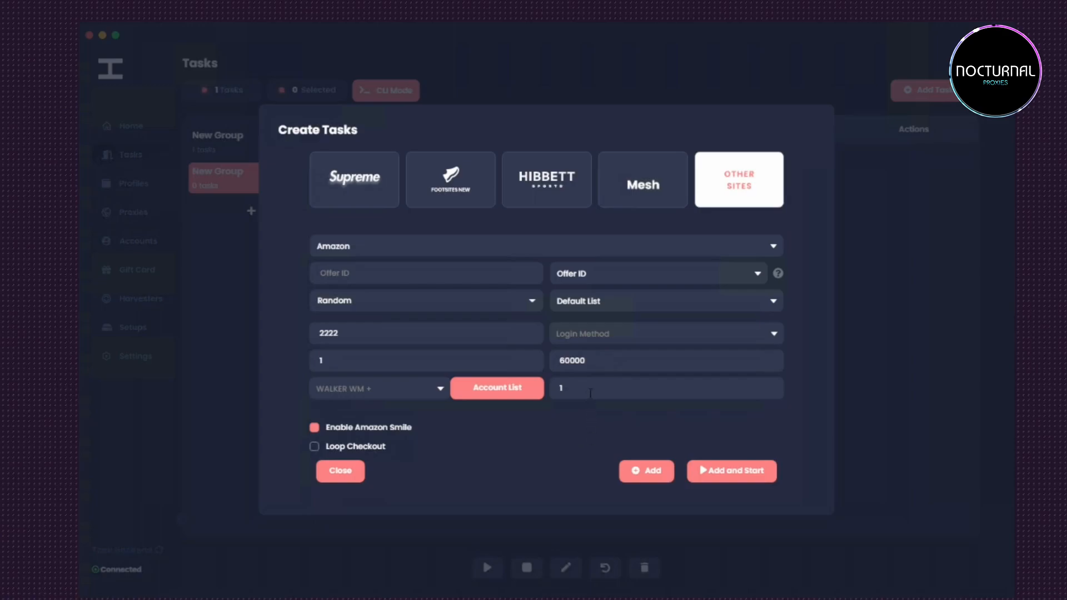
pyautogui.click(592, 332)
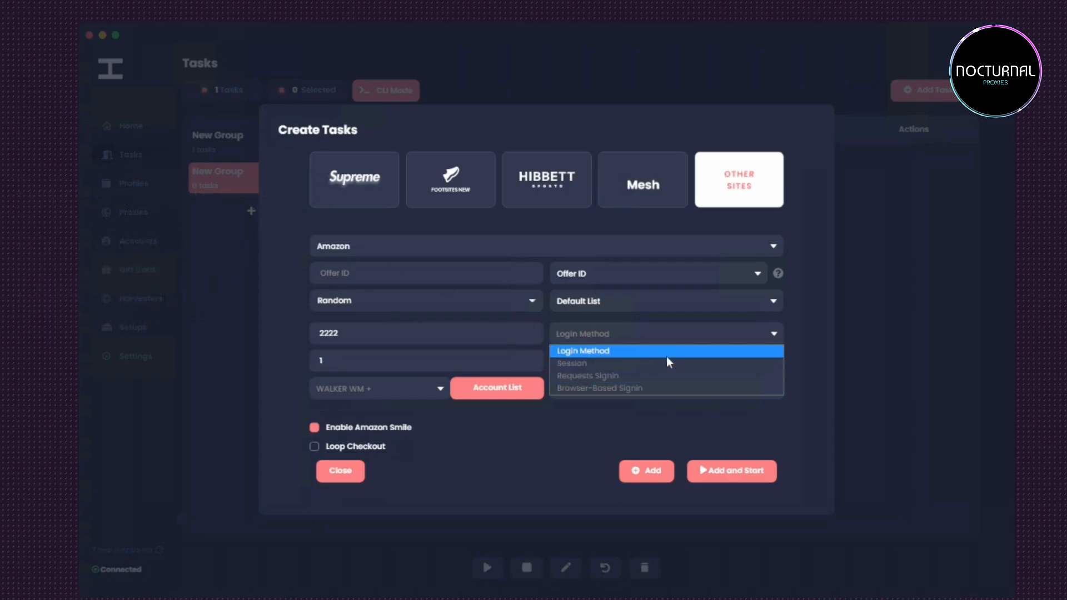
pyautogui.click(570, 364)
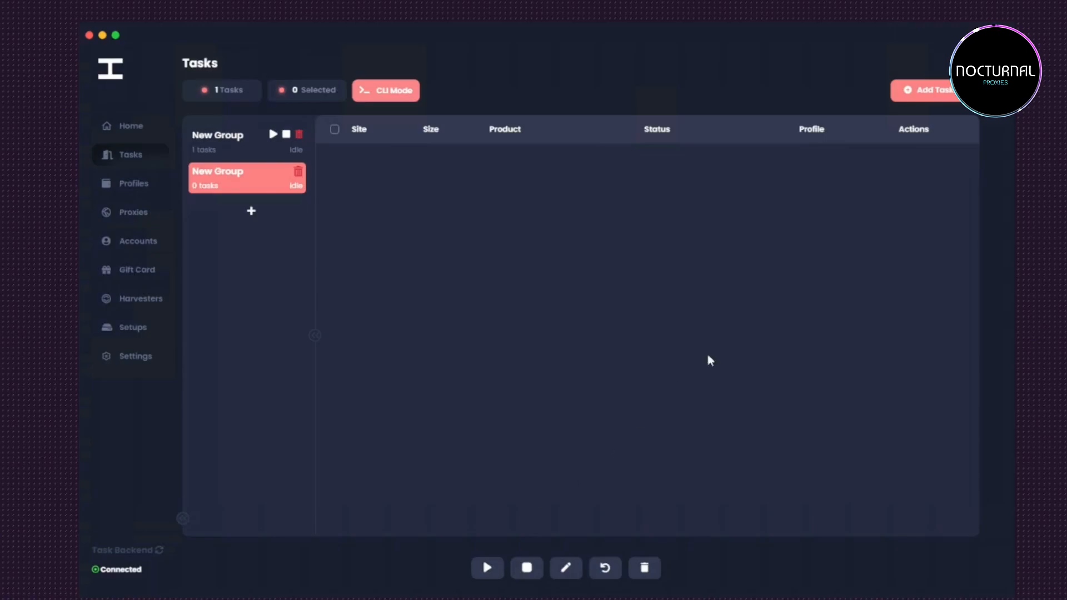
# - Start a Target task under Other Sites in the empty task group and look through its available modes
pyautogui.click(939, 98)
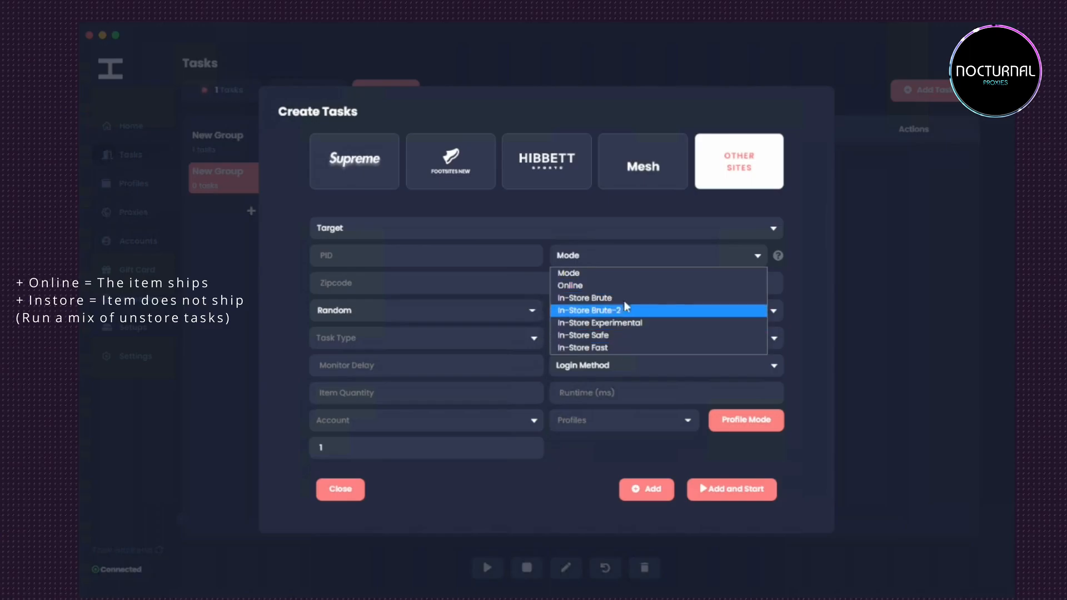
pyautogui.click(563, 494)
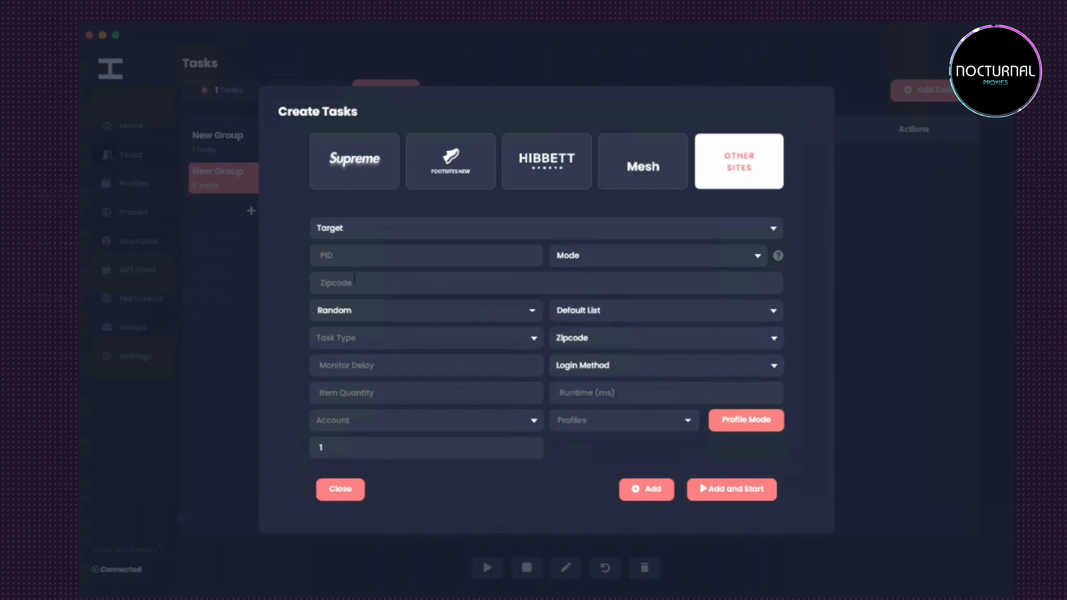
# - Examine the Target task's options for in-store selection type, size and task type, leaving the selections as they are
pyautogui.click(627, 336)
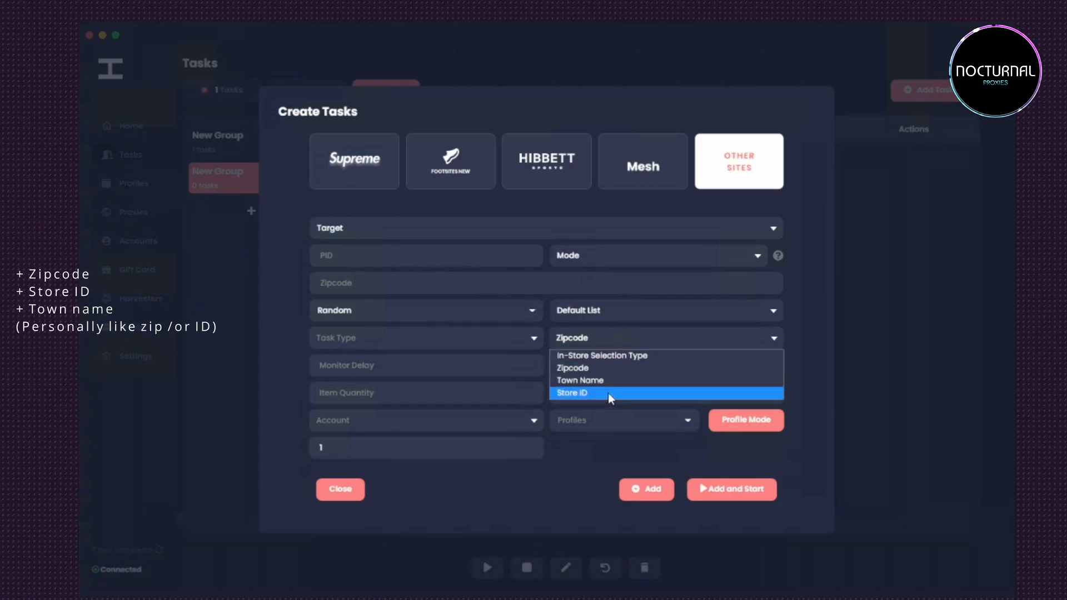
pyautogui.click(584, 339)
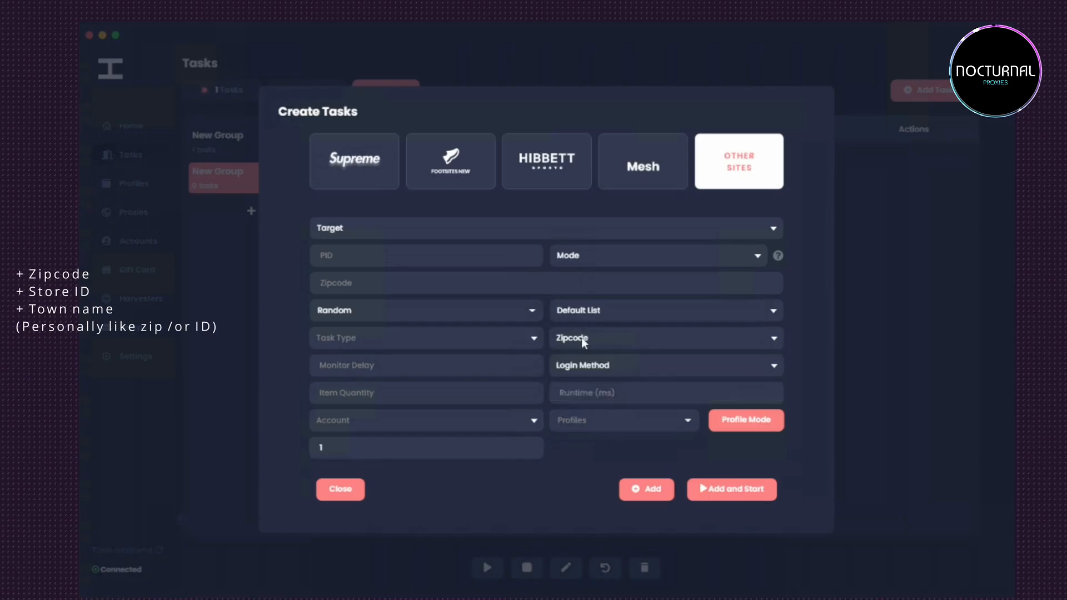
pyautogui.click(374, 312)
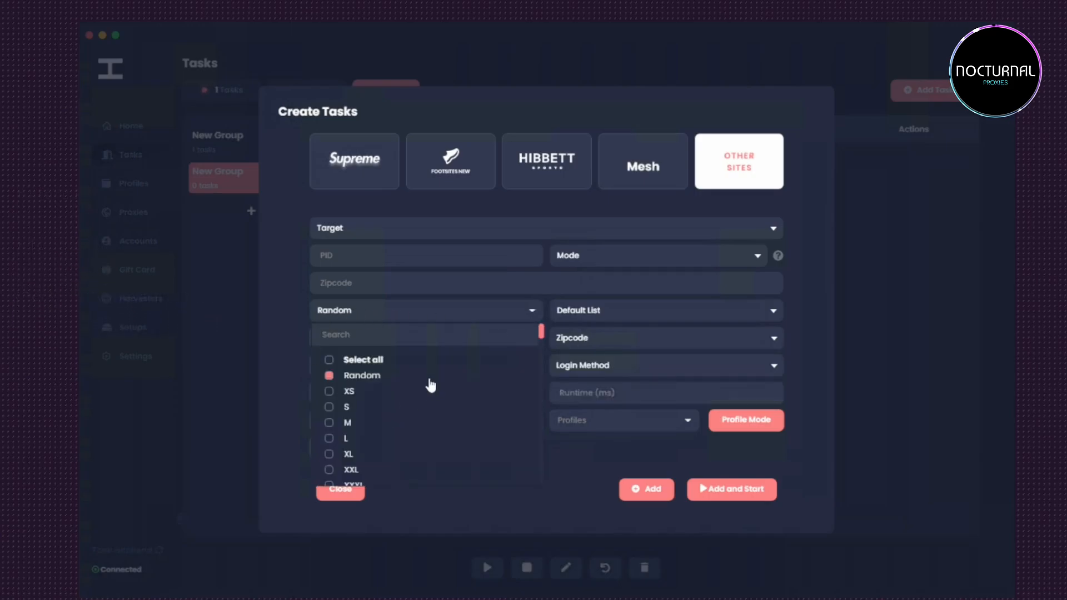
pyautogui.click(371, 313)
pyautogui.click(363, 337)
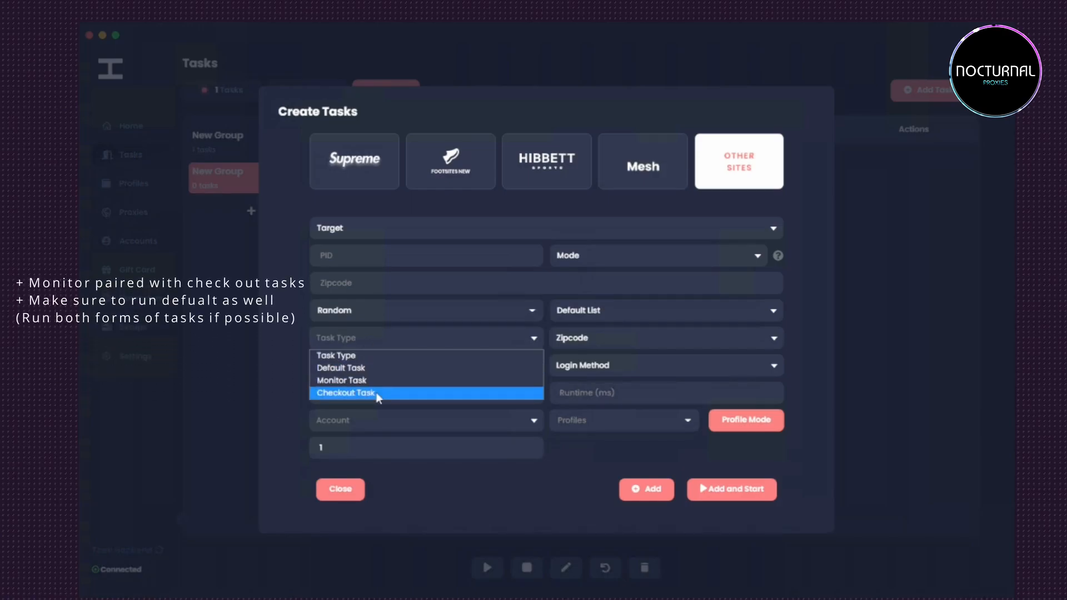
pyautogui.click(445, 503)
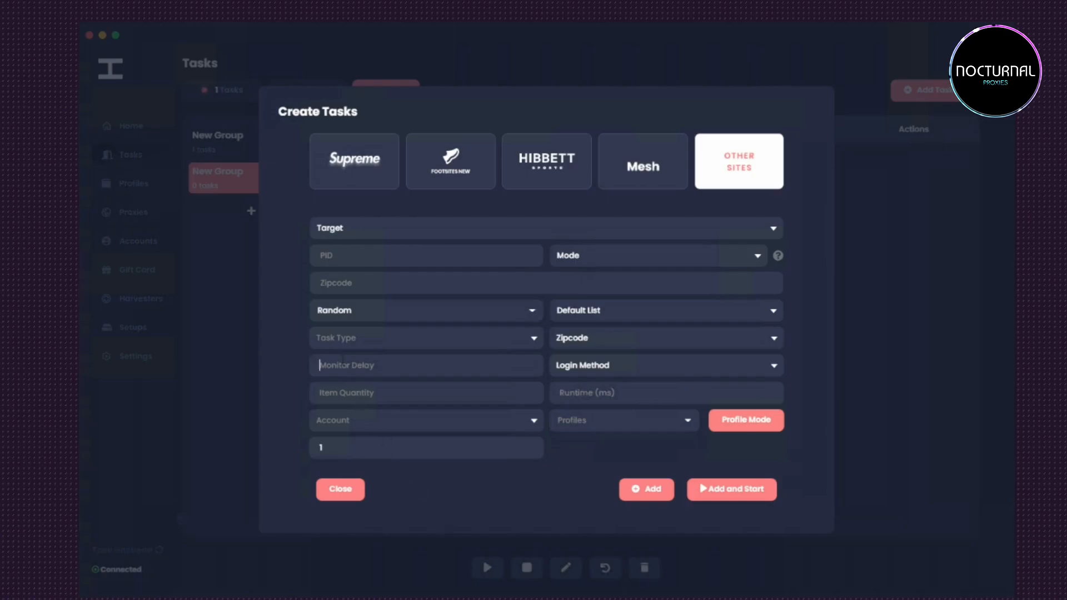
# - Set the Target task's monitor delay to 4000 and its item quantity to 1
pyautogui.write('4000')
pyautogui.click(370, 415)
pyautogui.click(368, 395)
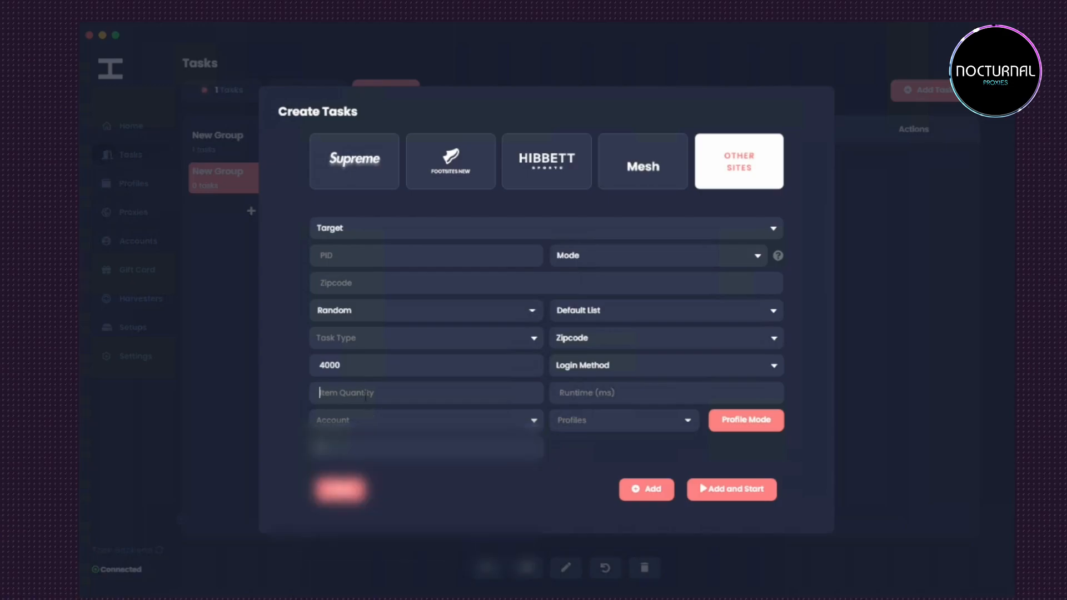
pyautogui.write('1')
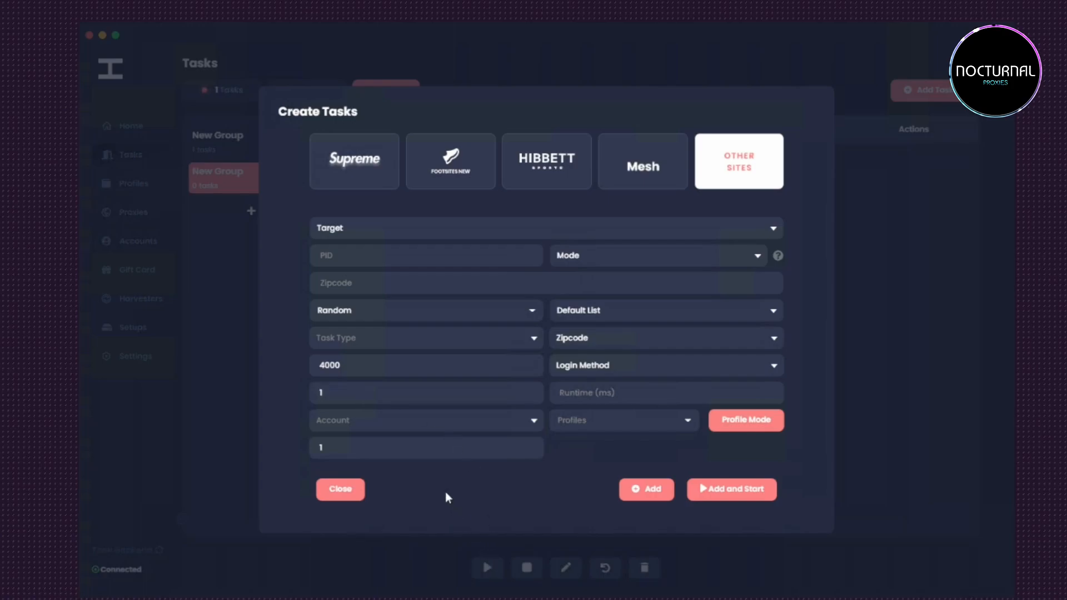